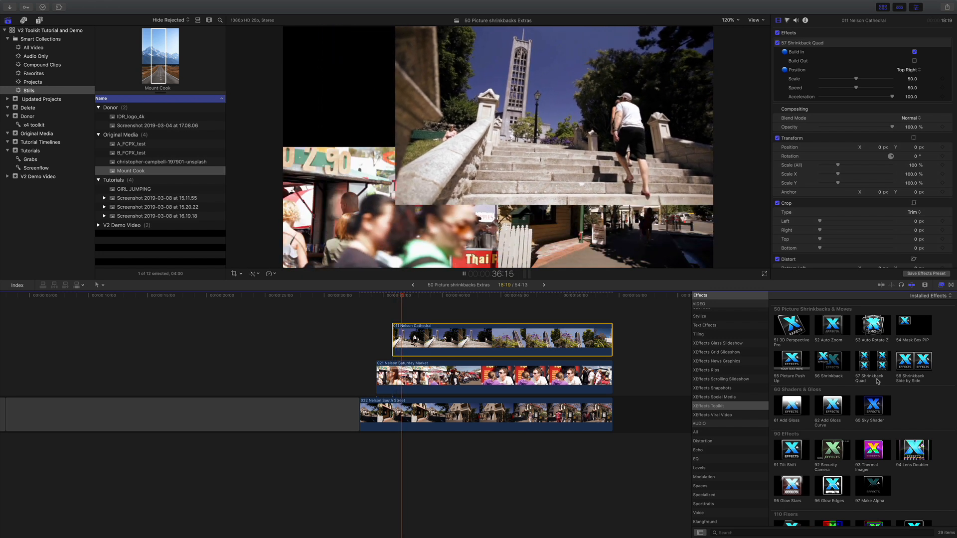
# Try the Bottom Right position for the Nelson Cathedral clip's Shrinkback Quad effect and switch it back to Top Right.
pyautogui.press('space')
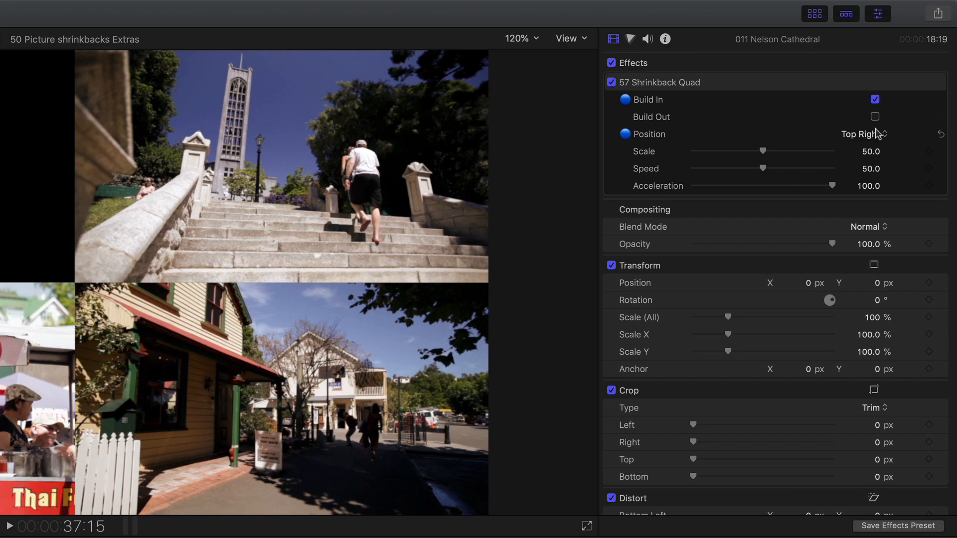
pyautogui.click(912, 70)
pyautogui.click(868, 148)
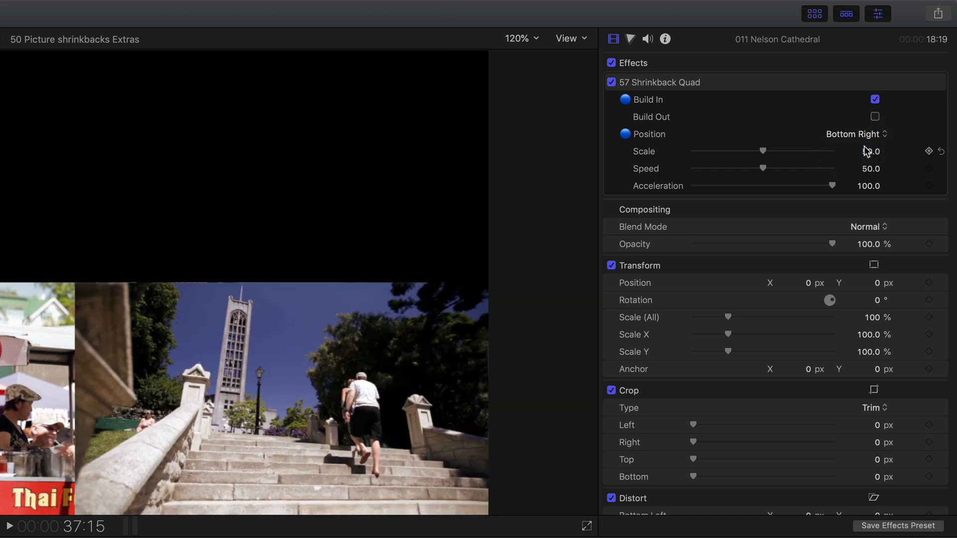
pyautogui.click(862, 135)
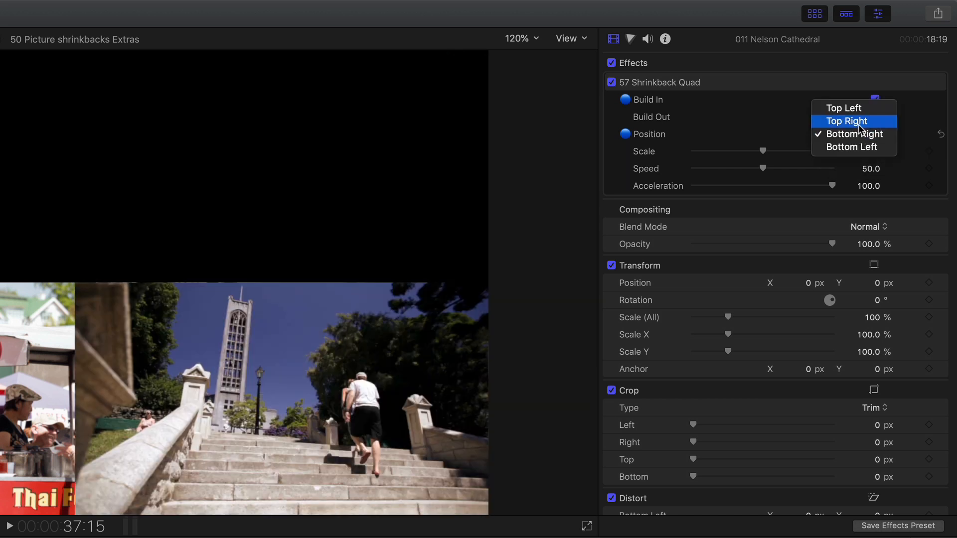
pyautogui.click(858, 122)
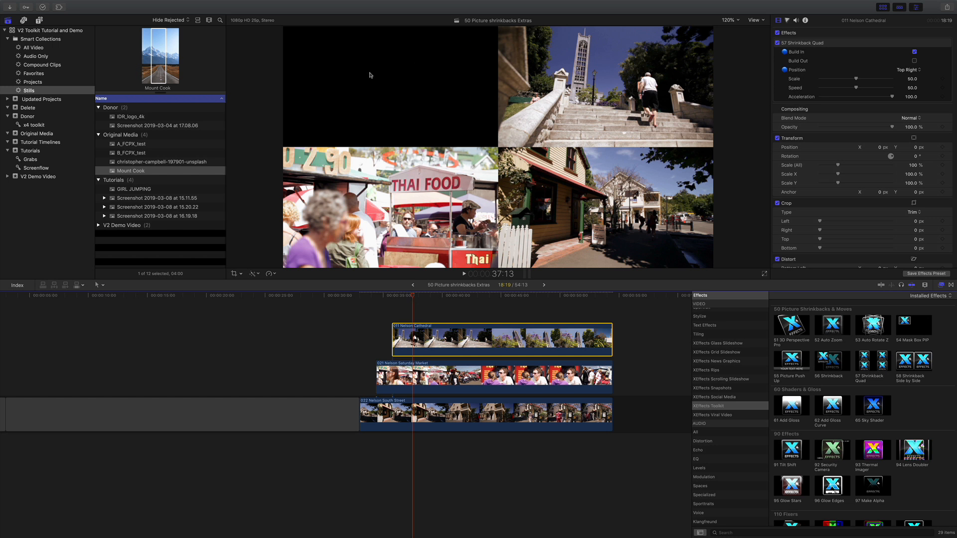
# Place the Mount Cook still above the Nelson Cathedral clip, starting at the playhead and ending level with the clips below.
pyautogui.moveTo(160, 52); pyautogui.dragTo(611, 314)
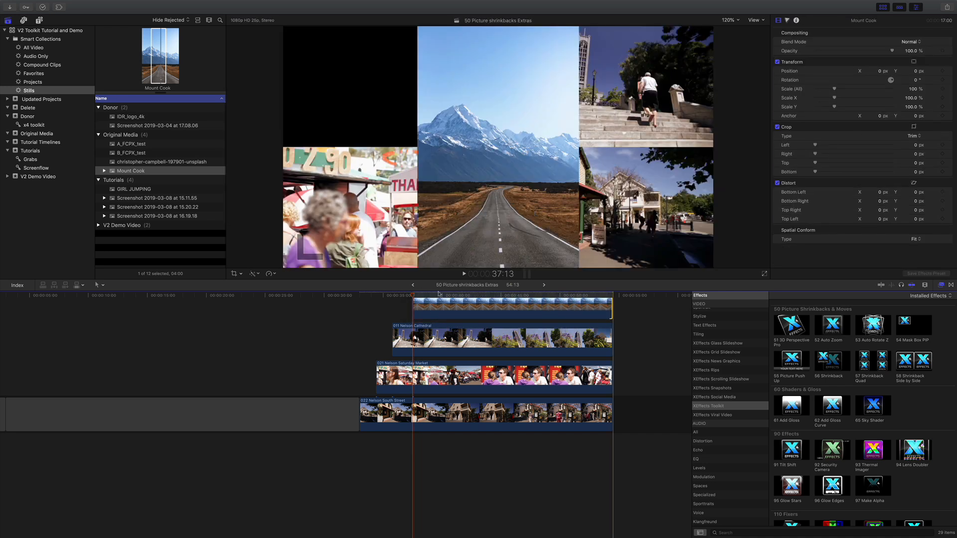
pyautogui.scroll(3, 401, 300)
pyautogui.hscroll(3, 401, 301)
# Scale the Mount Cook clip to 274% and set its Y position to 121 px so it fills the frame.
pyautogui.moveTo(395, 297)
pyautogui.mouseDown()
pyautogui.moveTo(420, 298)
pyautogui.moveTo(405, 298)
pyautogui.mouseUp()
pyautogui.click(406, 325)
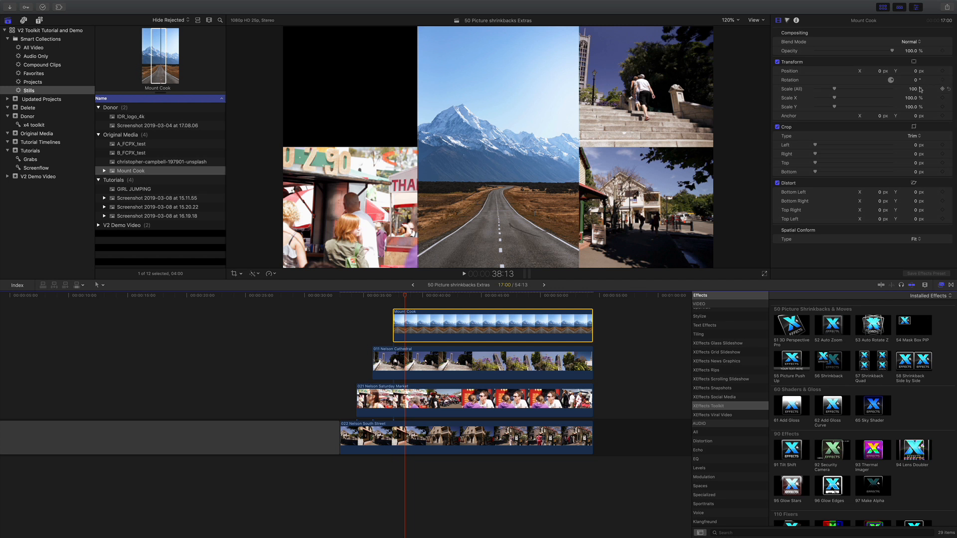
pyautogui.moveTo(915, 90); pyautogui.dragTo(915, 5)
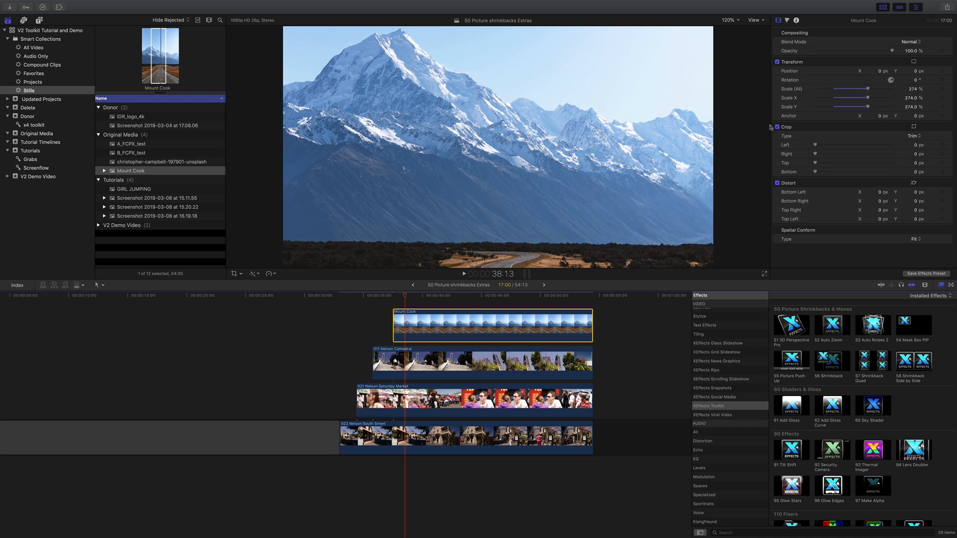
pyautogui.moveTo(916, 73); pyautogui.dragTo(916, 42)
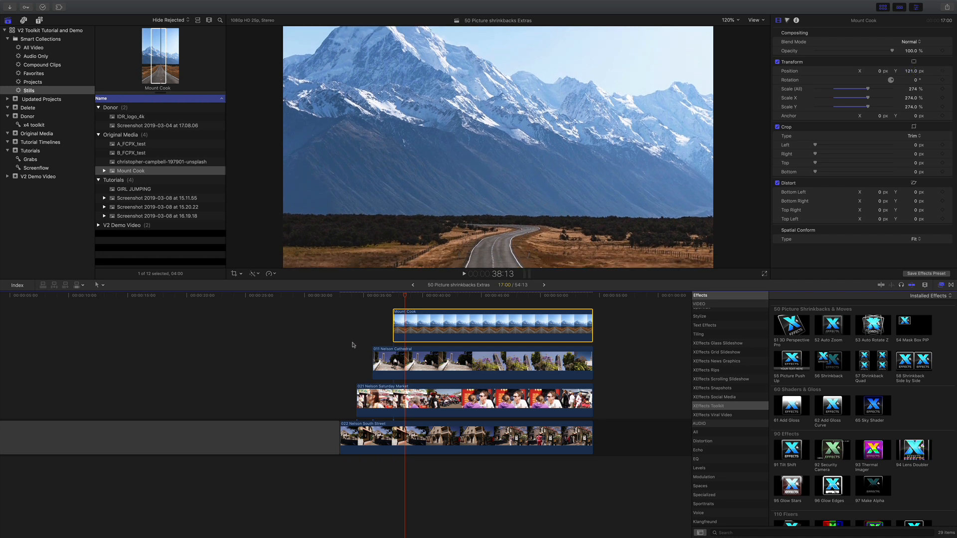
pyautogui.moveTo(384, 298); pyautogui.dragTo(409, 299)
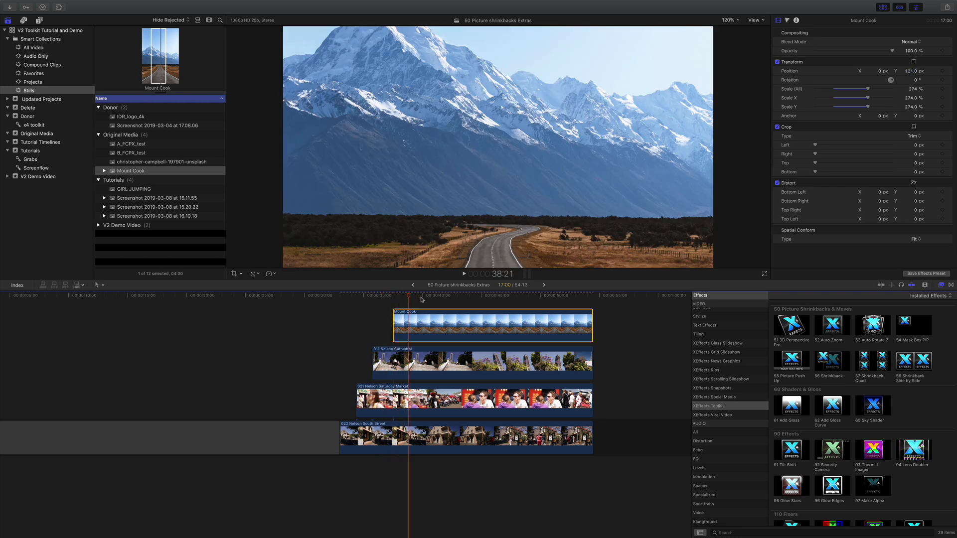
# Try the 57 Shrinkback Quad effect directly on the Mount Cook clip and remove it.
pyautogui.moveTo(879, 365); pyautogui.dragTo(478, 324)
pyautogui.moveTo(410, 299)
pyautogui.mouseDown()
pyautogui.moveTo(392, 299)
pyautogui.moveTo(420, 301)
pyautogui.moveTo(394, 300)
pyautogui.mouseUp()
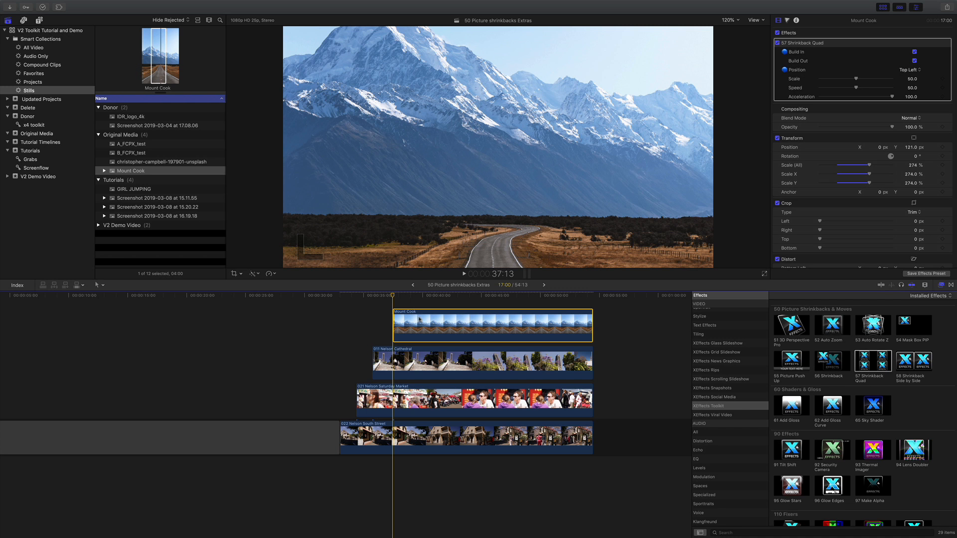
pyautogui.click(826, 43)
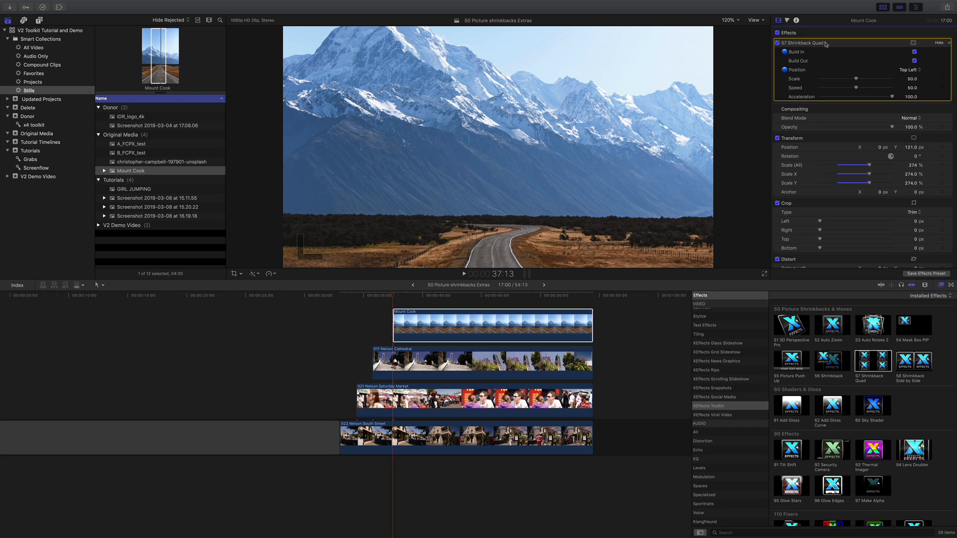
pyautogui.press('Delete')
# Turn the Mount Cook clip into a compound clip and apply the 57 Shrinkback Quad effect to it.
pyautogui.click(426, 322)
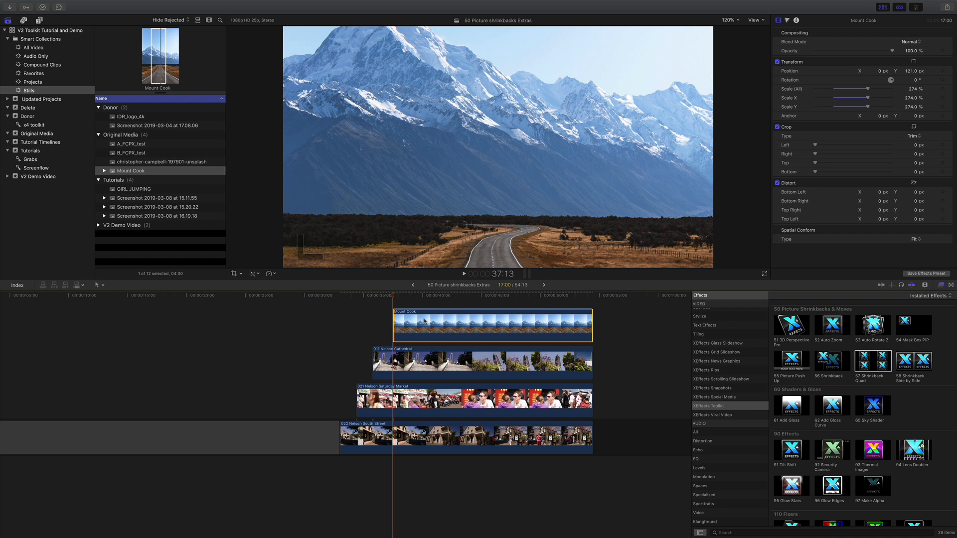
pyautogui.rightClick(425, 322)
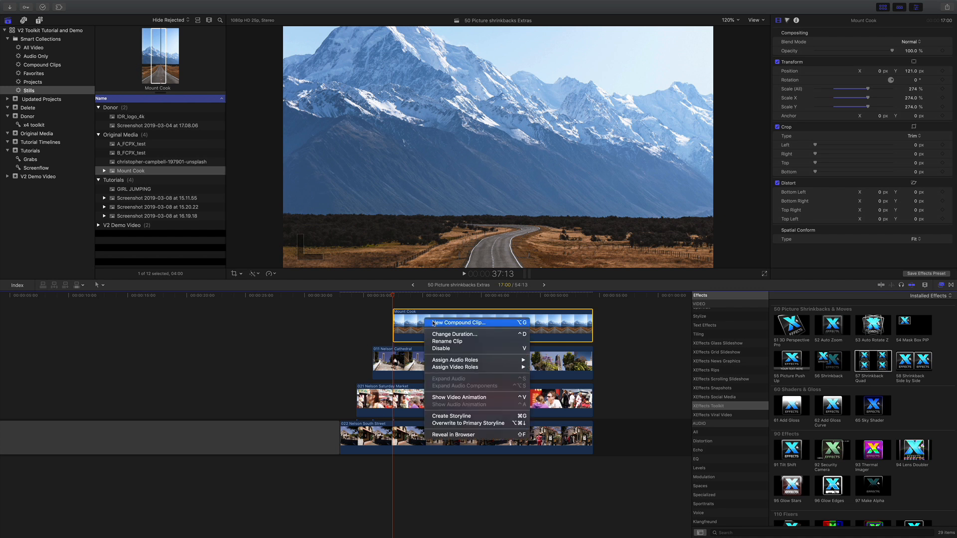
pyautogui.click(433, 323)
pyautogui.click(587, 51)
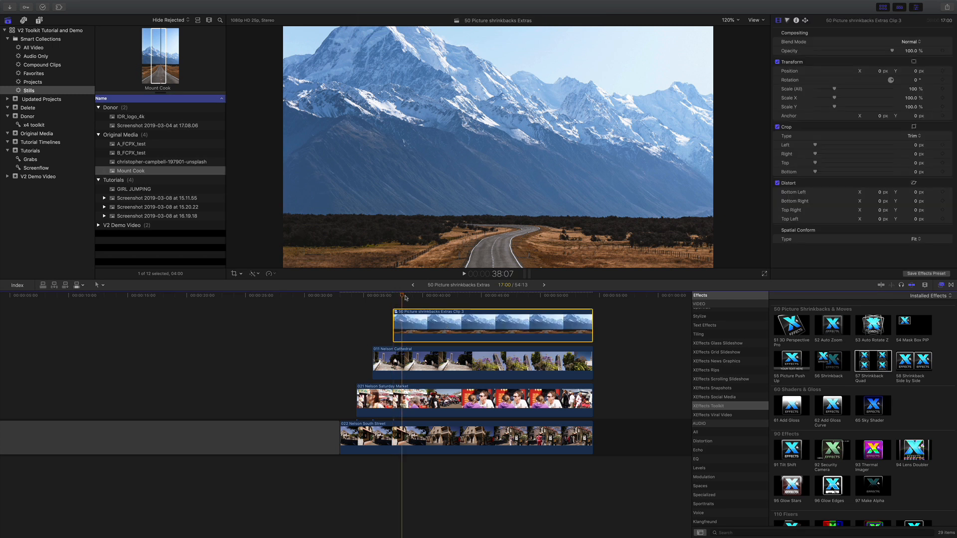
pyautogui.click(413, 324)
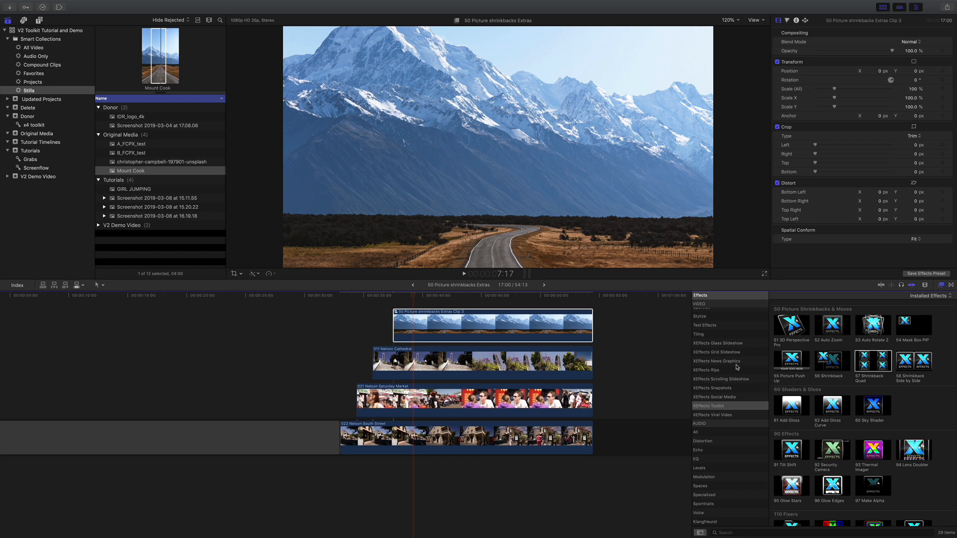
pyautogui.moveTo(857, 357)
pyautogui.mouseDown()
pyautogui.moveTo(413, 314)
pyautogui.moveTo(412, 298)
pyautogui.moveTo(393, 297)
pyautogui.moveTo(474, 298)
pyautogui.moveTo(394, 298)
pyautogui.mouseUp()
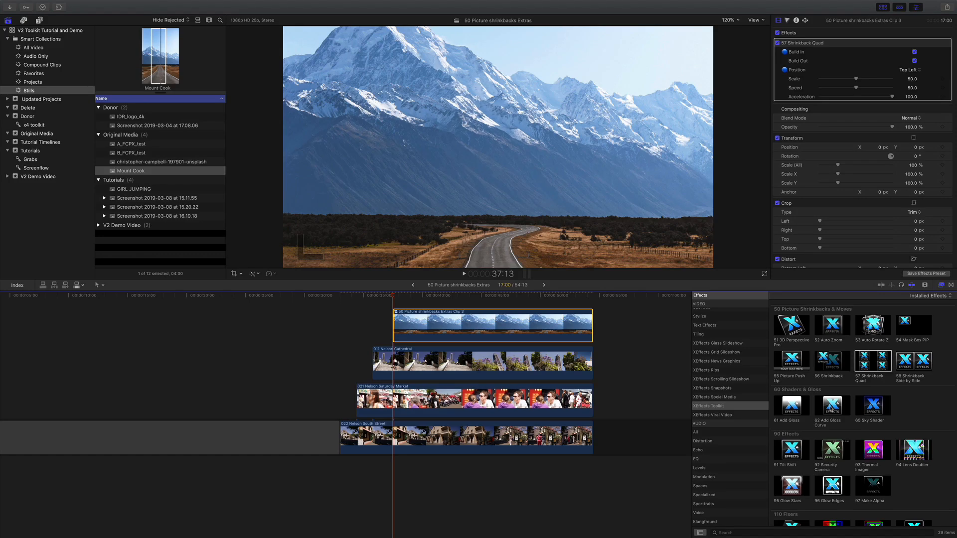
# Apply the 123 Fixed Res 1080 effect to the compound clip and move it above 57 Shrinkback Quad in the effect order.
pyautogui.scroll(-5, 831, 409)
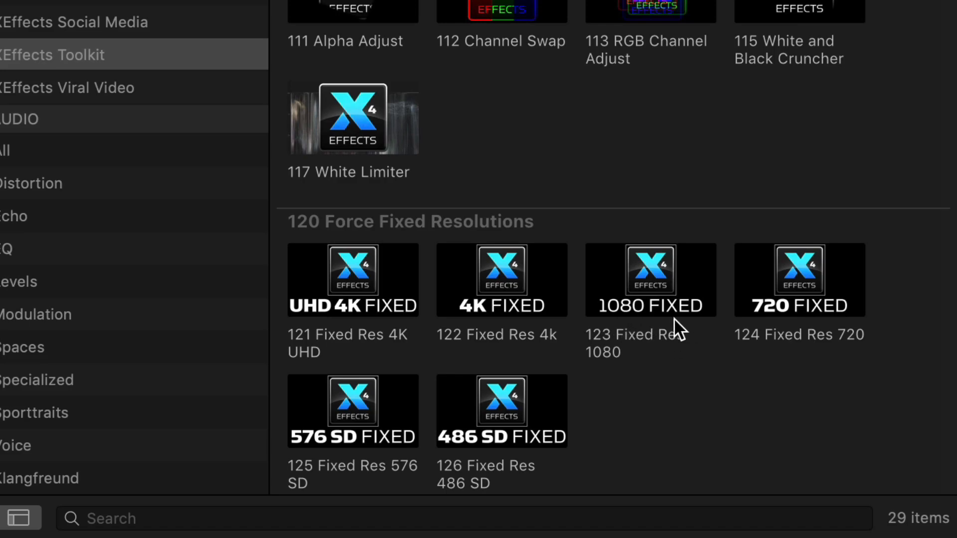
pyautogui.moveTo(647, 300); pyautogui.dragTo(437, 300)
pyautogui.click(458, 298)
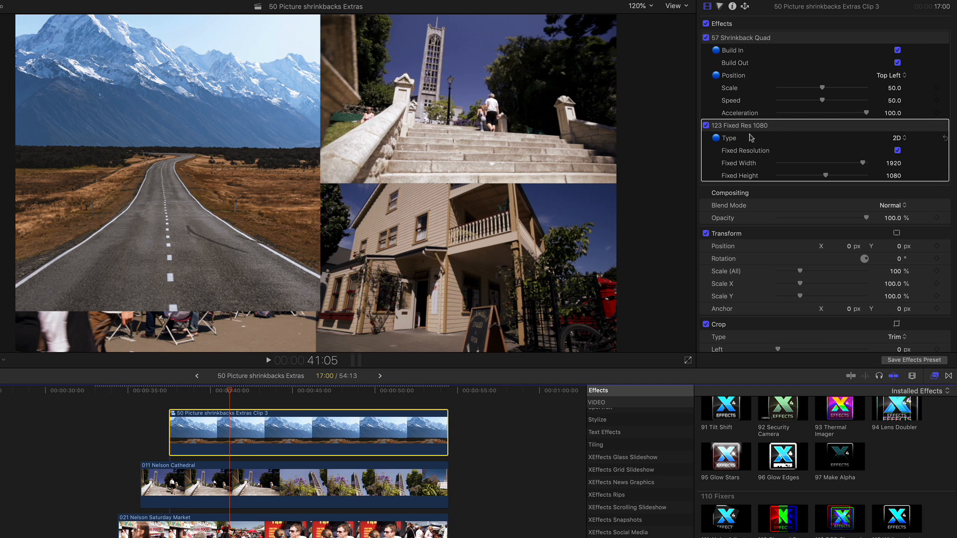
pyautogui.moveTo(743, 130); pyautogui.dragTo(742, 50)
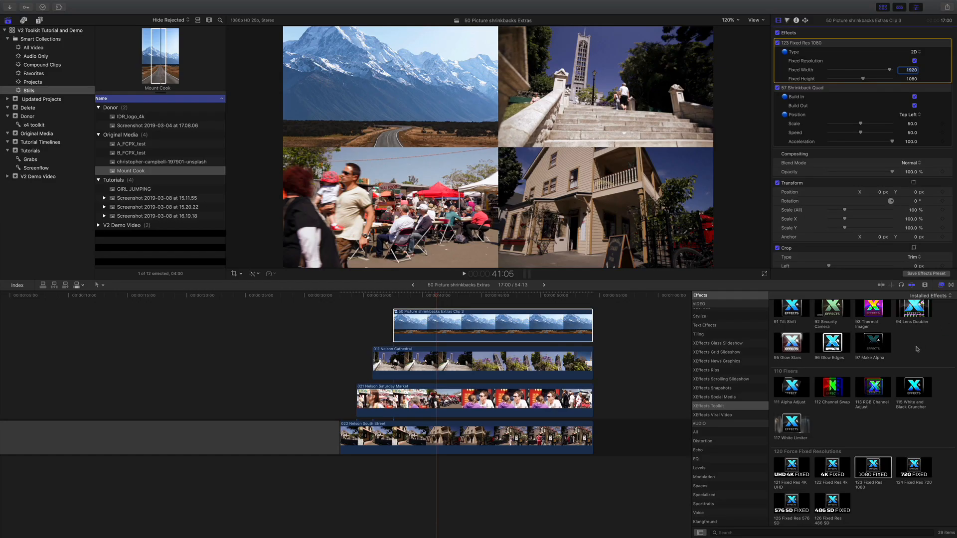
# Play back the stacked clips from around 36:00 to review the quad shrinkback animation.
pyautogui.click(434, 297)
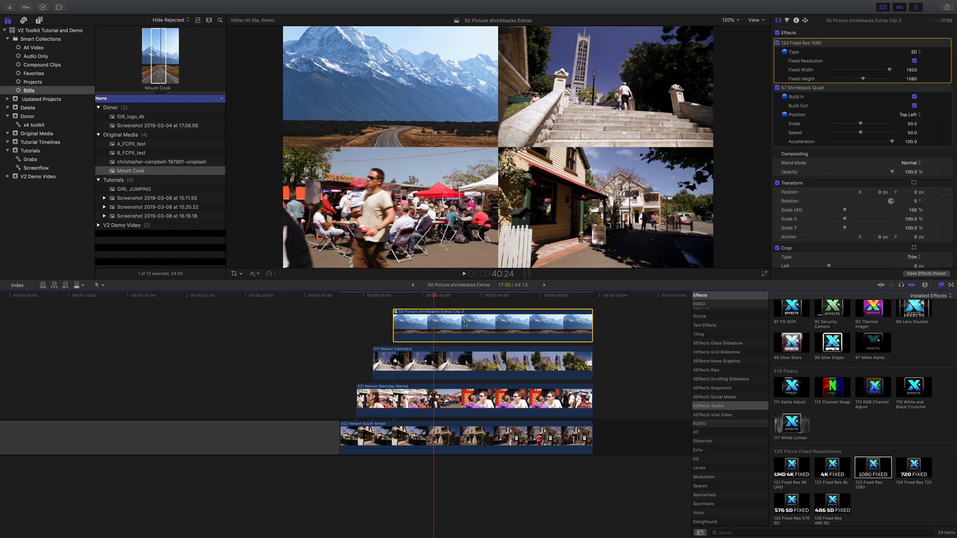
pyautogui.moveTo(436, 301); pyautogui.dragTo(430, 300)
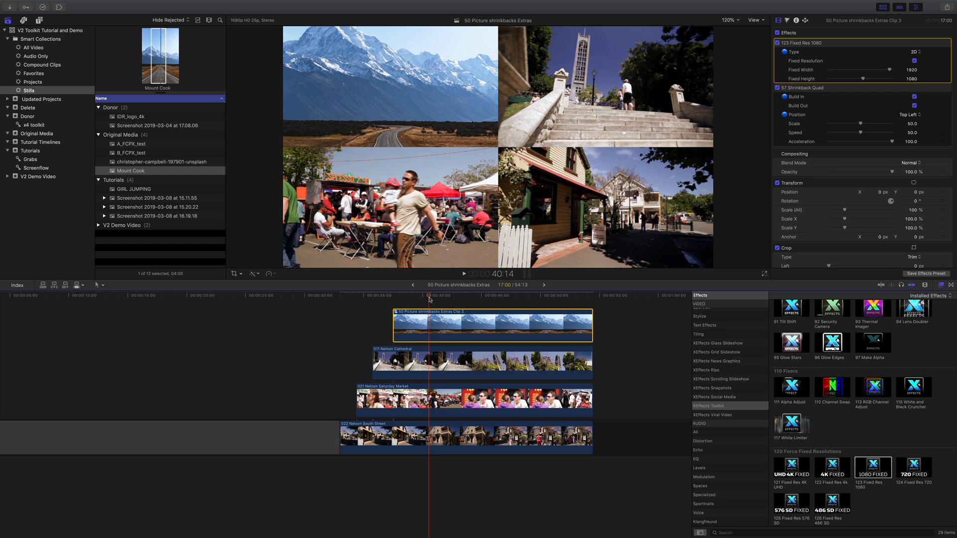
pyautogui.click(380, 296)
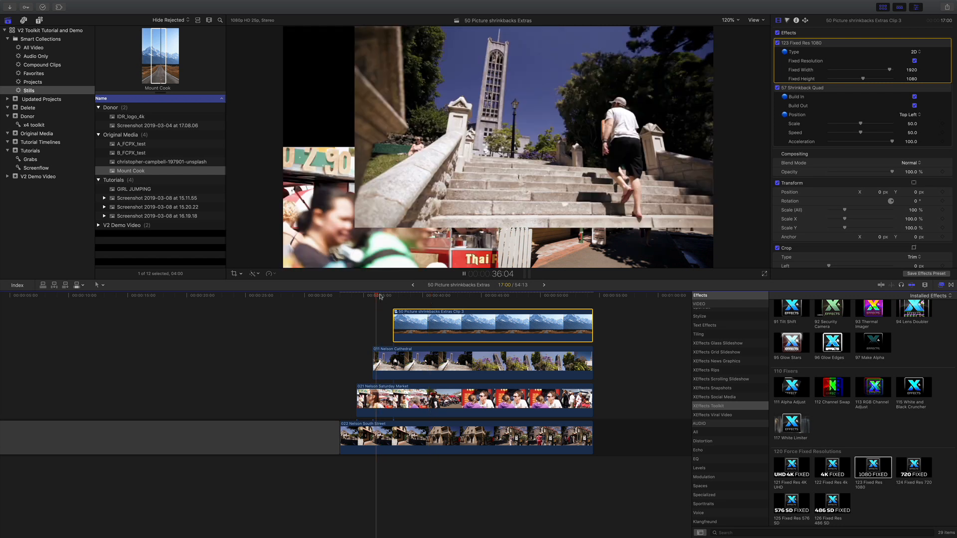
pyautogui.press('space')
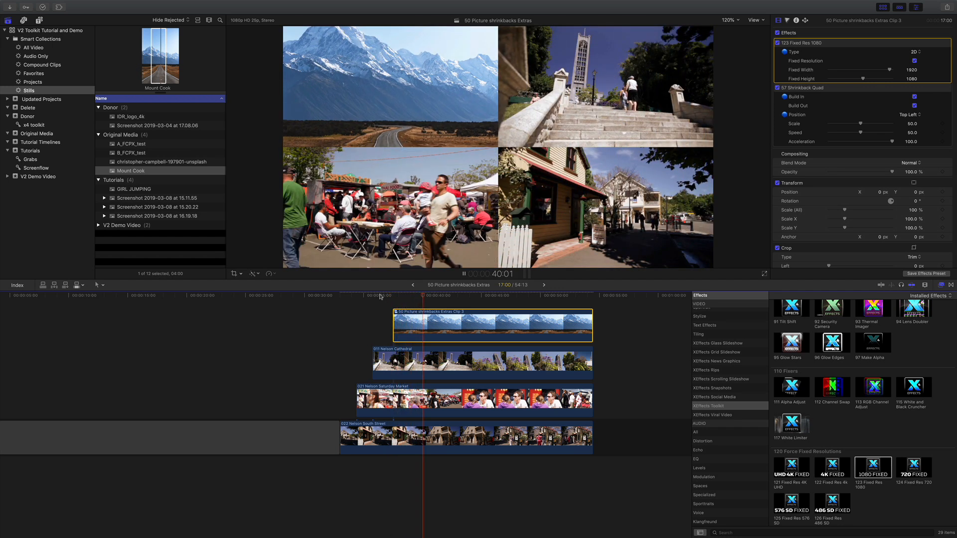
pyautogui.click(415, 298)
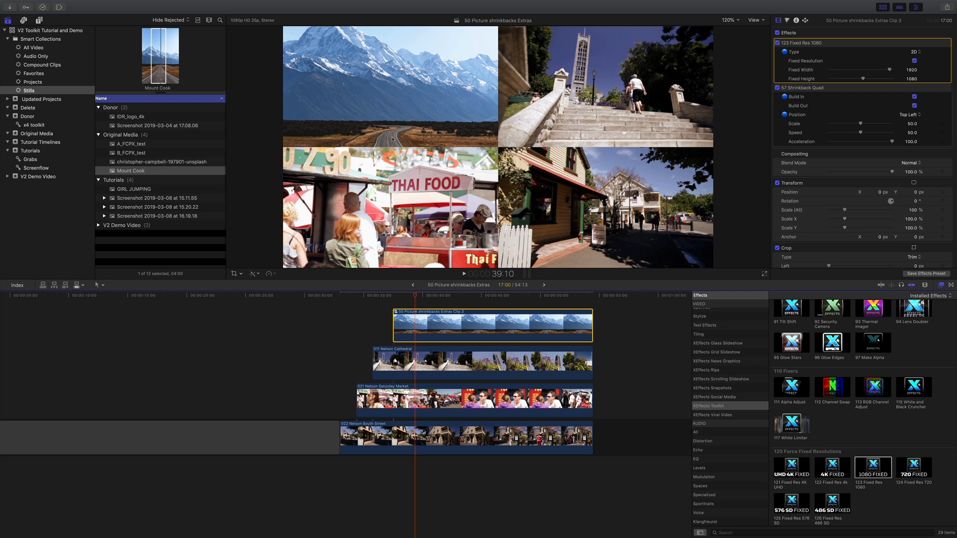
# Open the compound clip and set the Y position of the Mount Cook still inside it to about 440 px.
pyautogui.doubleClick(415, 327)
pyautogui.click(93, 295)
pyautogui.click(96, 412)
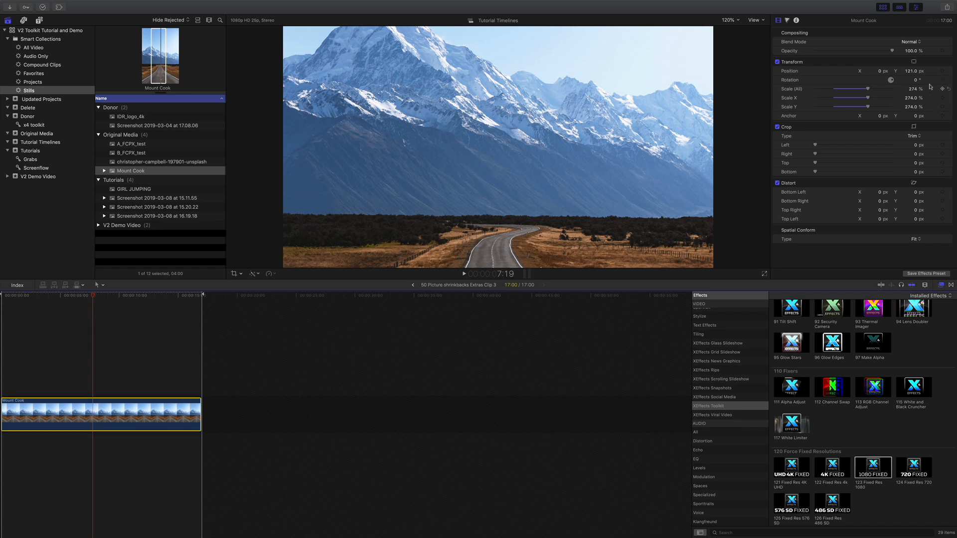
pyautogui.moveTo(910, 71); pyautogui.dragTo(911, 71)
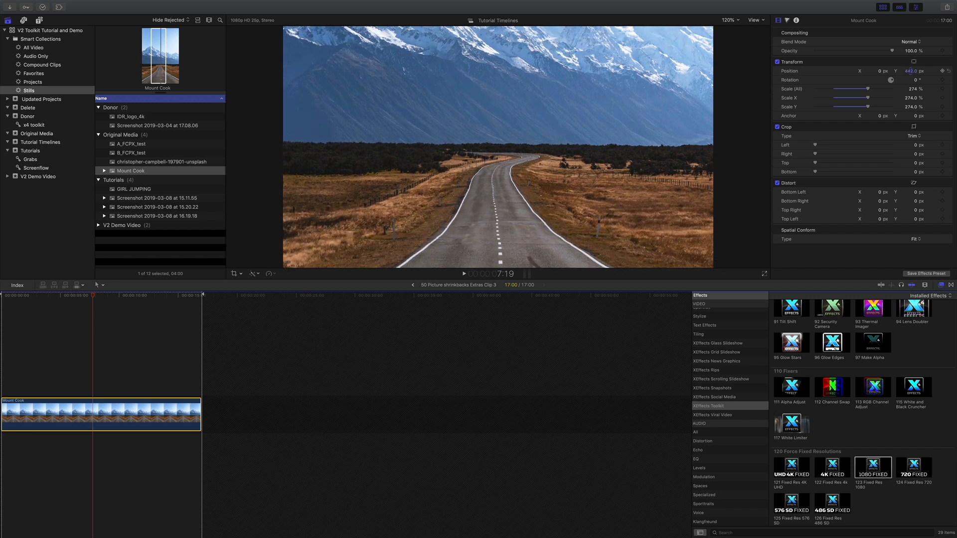
# Return to the main project timeline and scrub through the compound clip's build-in to check the reframed image.
pyautogui.click(413, 285)
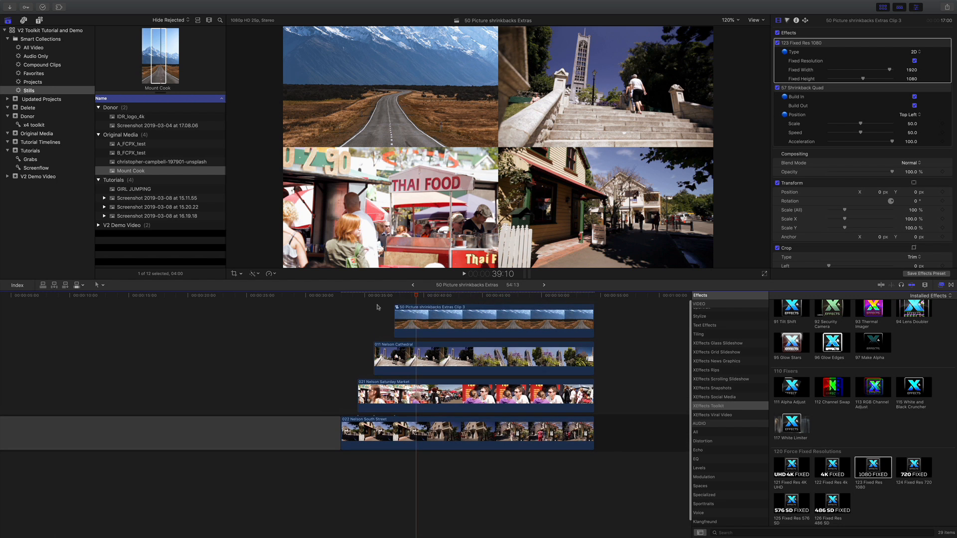
pyautogui.click(394, 296)
pyautogui.moveTo(394, 296); pyautogui.dragTo(416, 298)
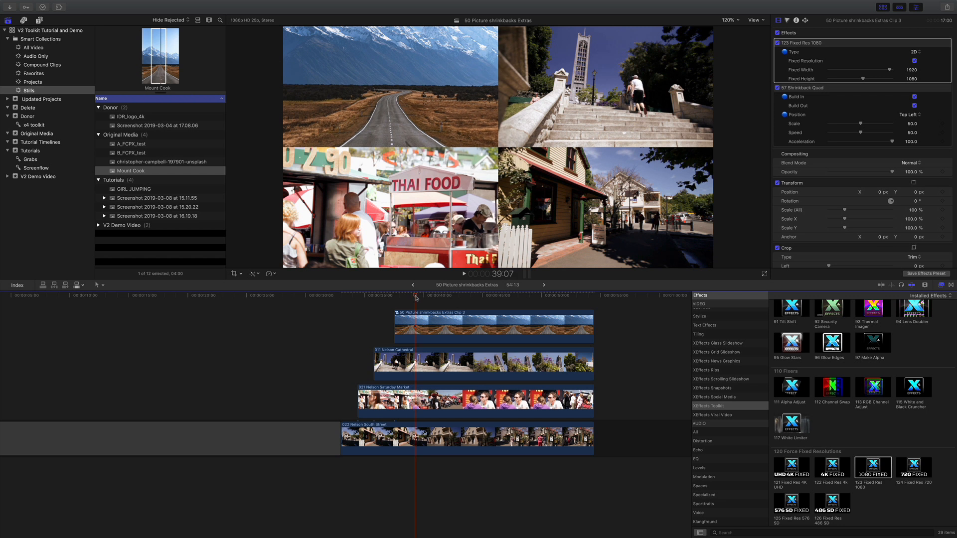